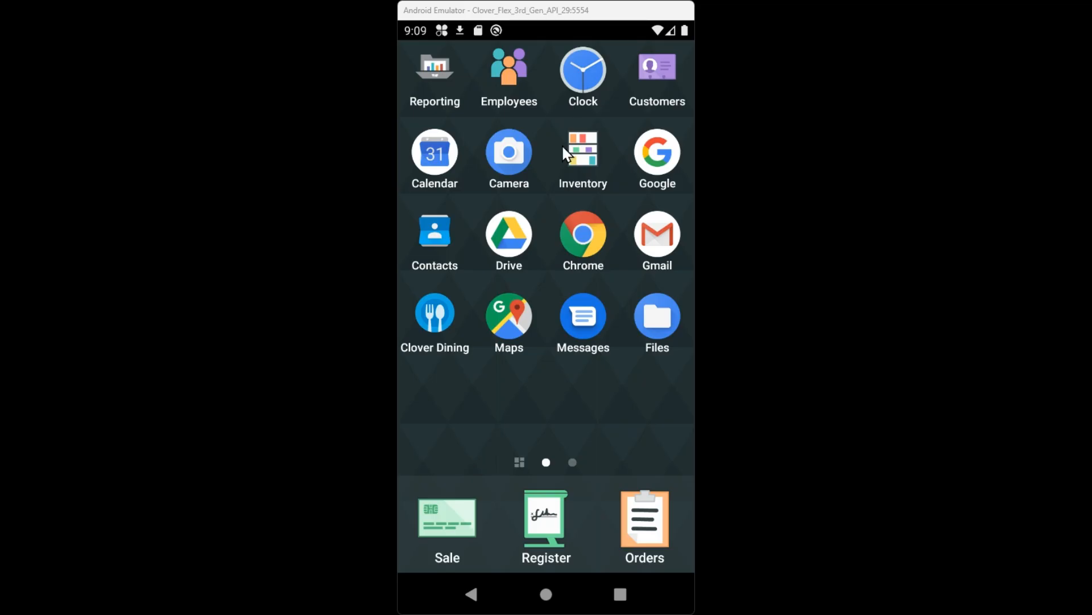
Step: Switch to the Inventory app and look over its items list and its categories
drag(568, 346, 541, 407)
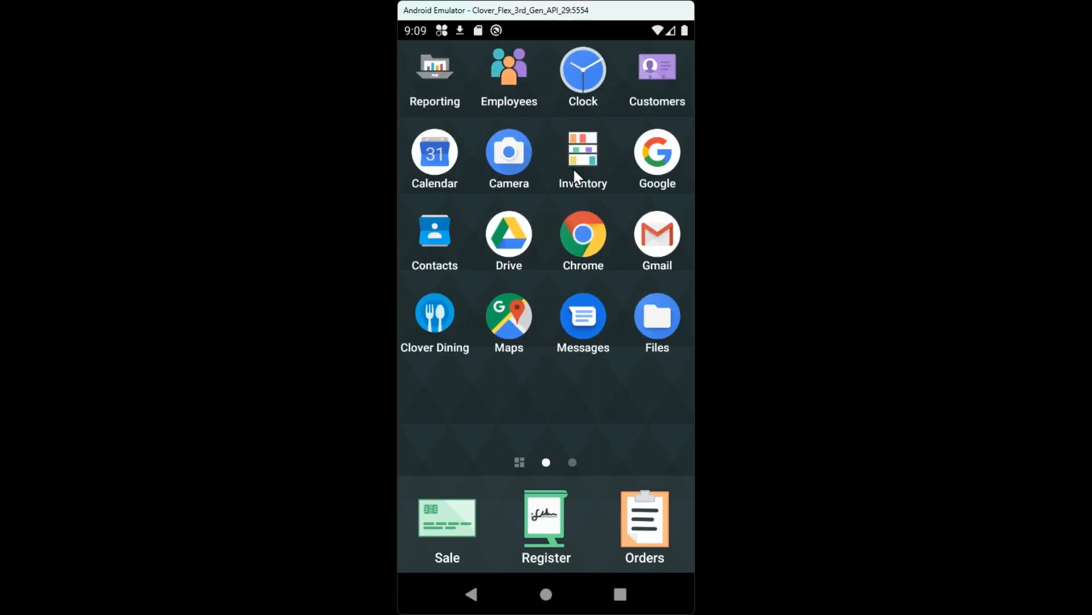
click(582, 147)
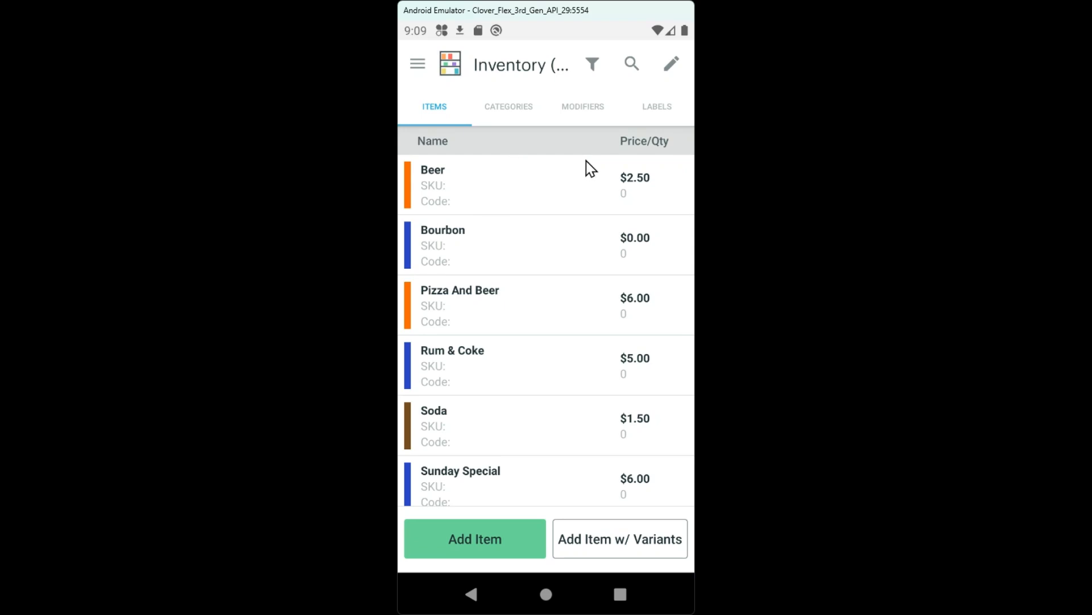
scroll(500, 256, down, 5)
scroll(498, 279, up, 5)
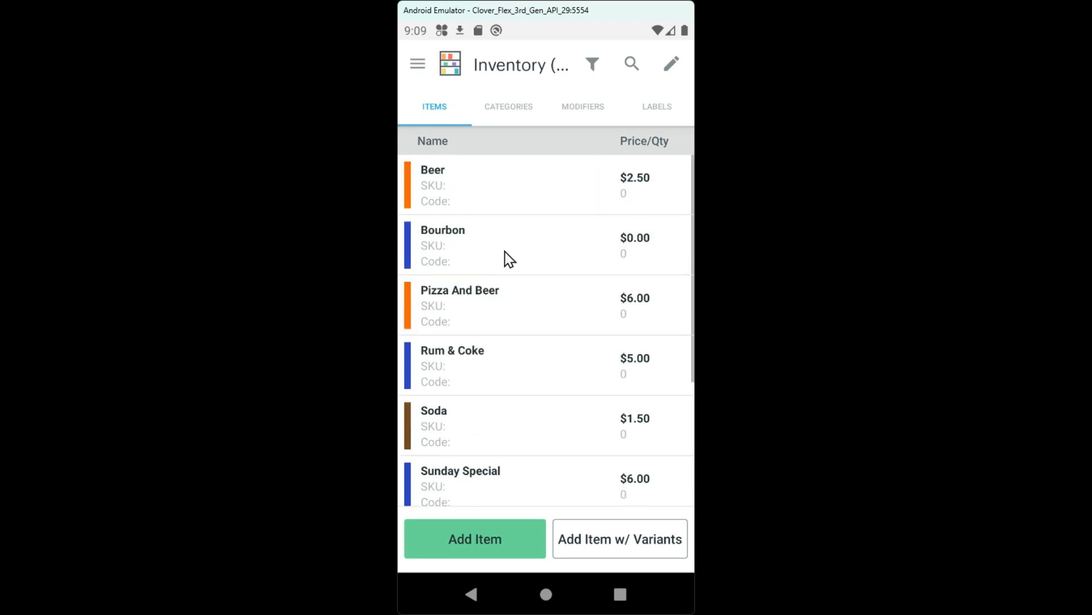
click(510, 111)
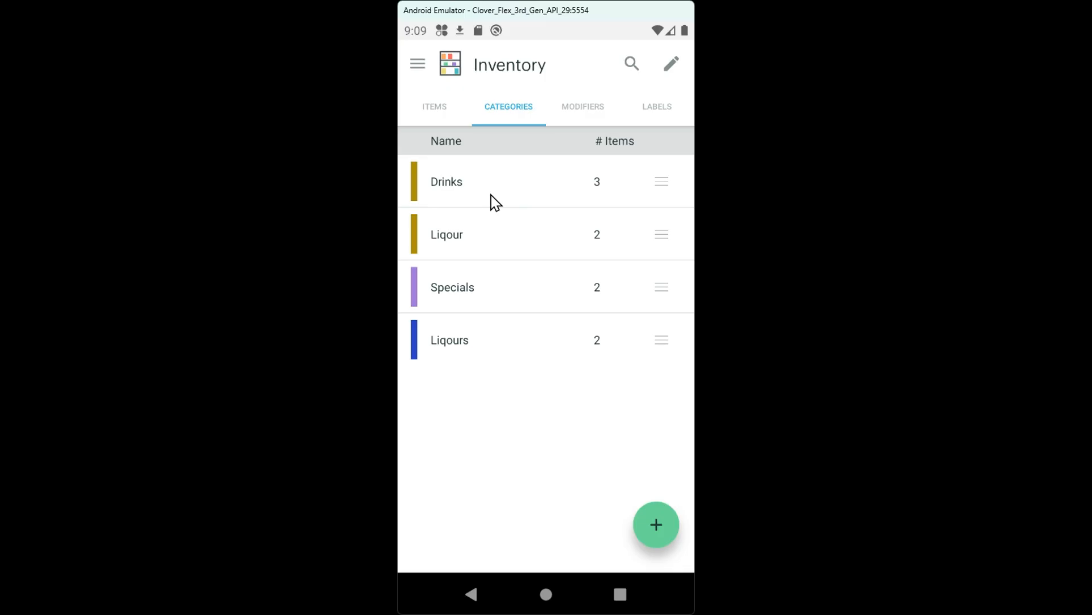
click(441, 116)
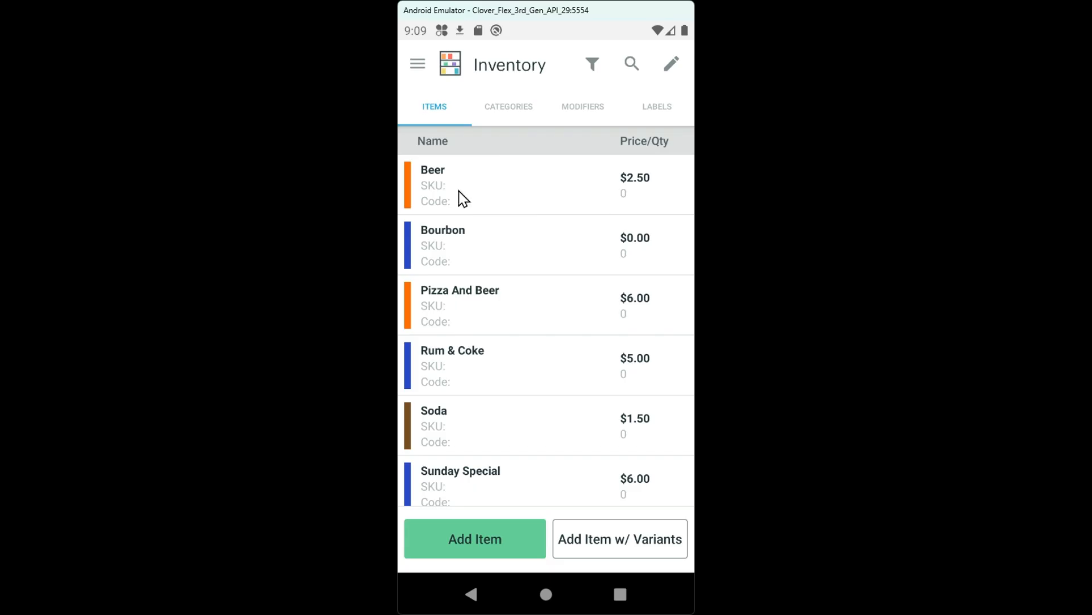
Step: Set the Beer item's stock quantity to 100 and save the item
click(522, 206)
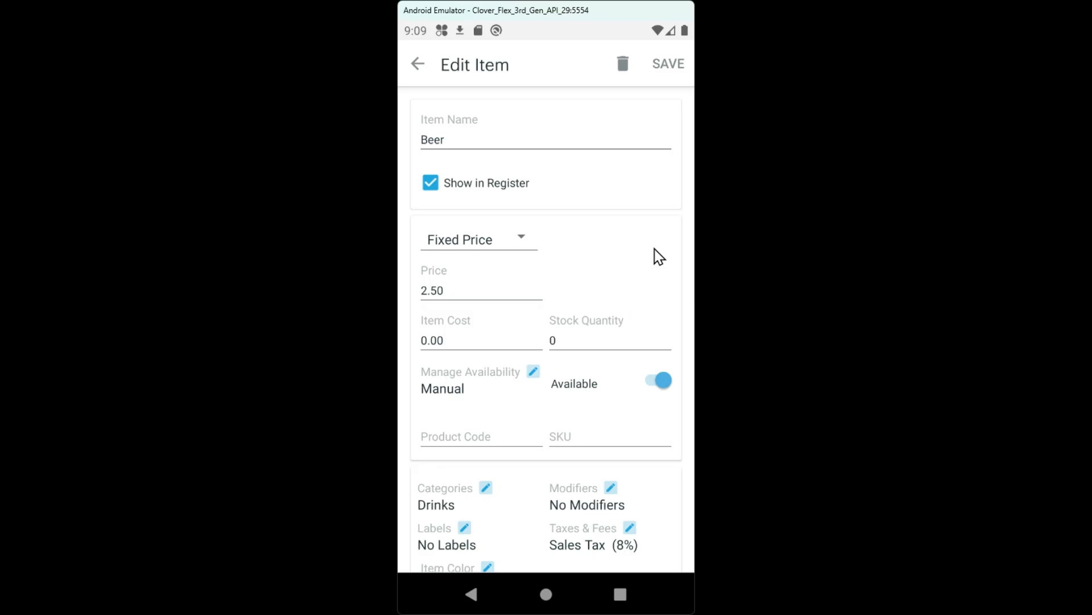
click(577, 349)
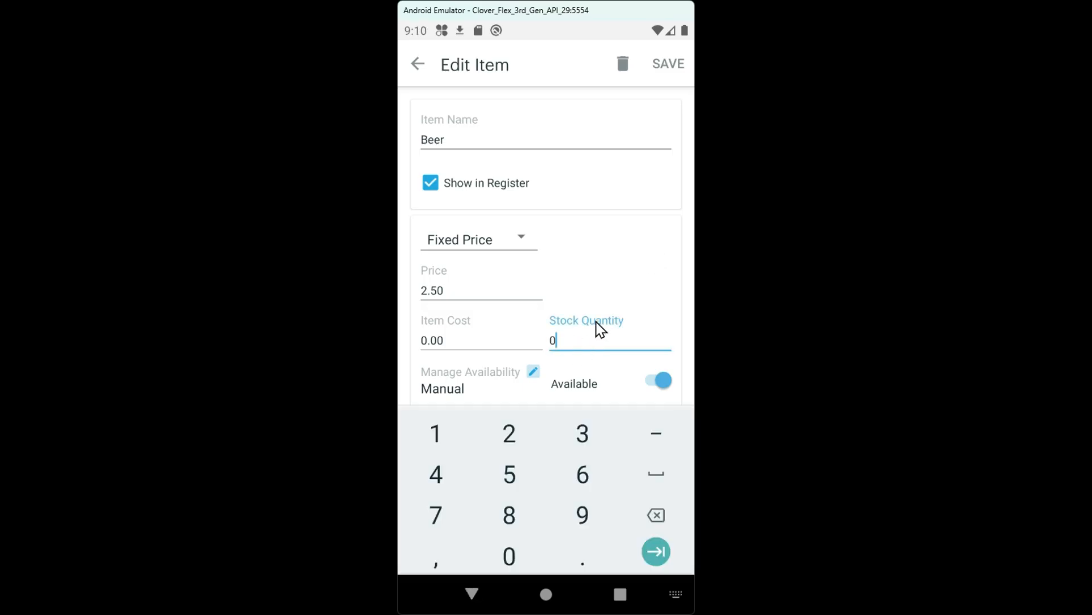
click(657, 515)
click(449, 443)
click(509, 555)
click(510, 555)
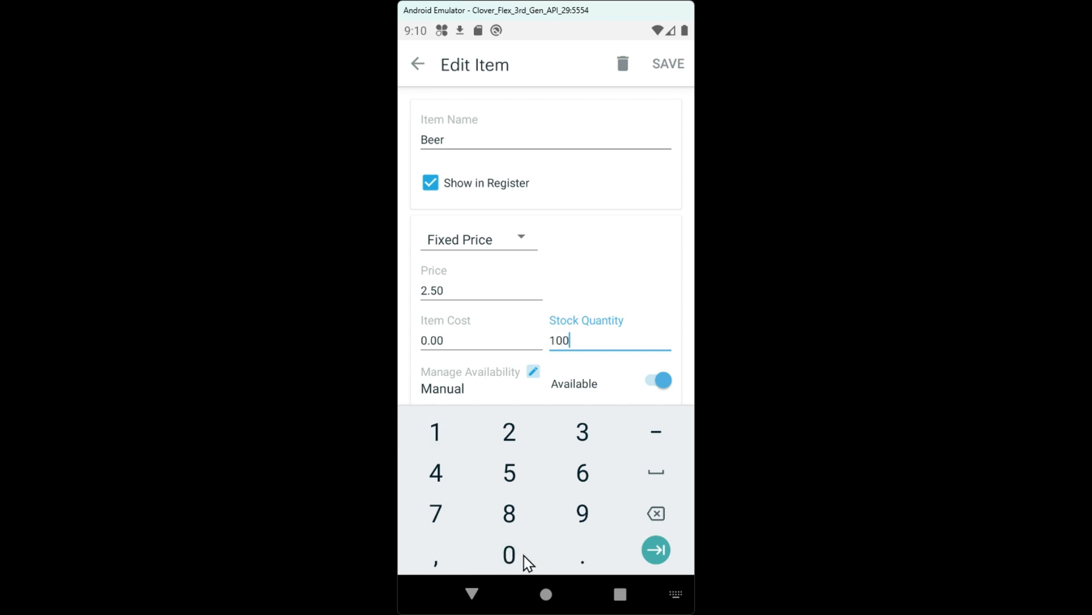
click(656, 550)
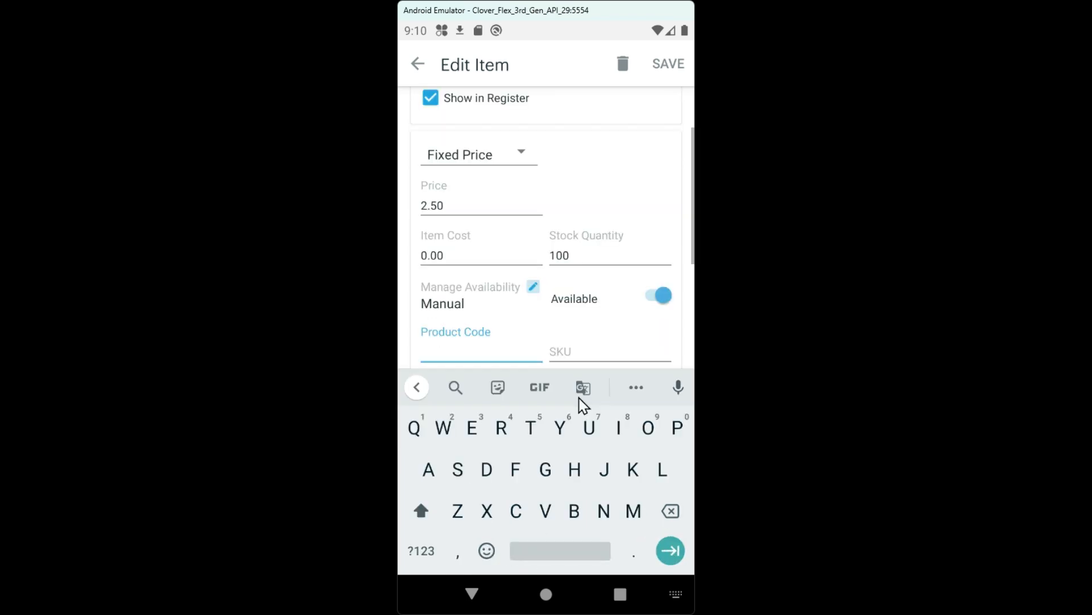
click(473, 592)
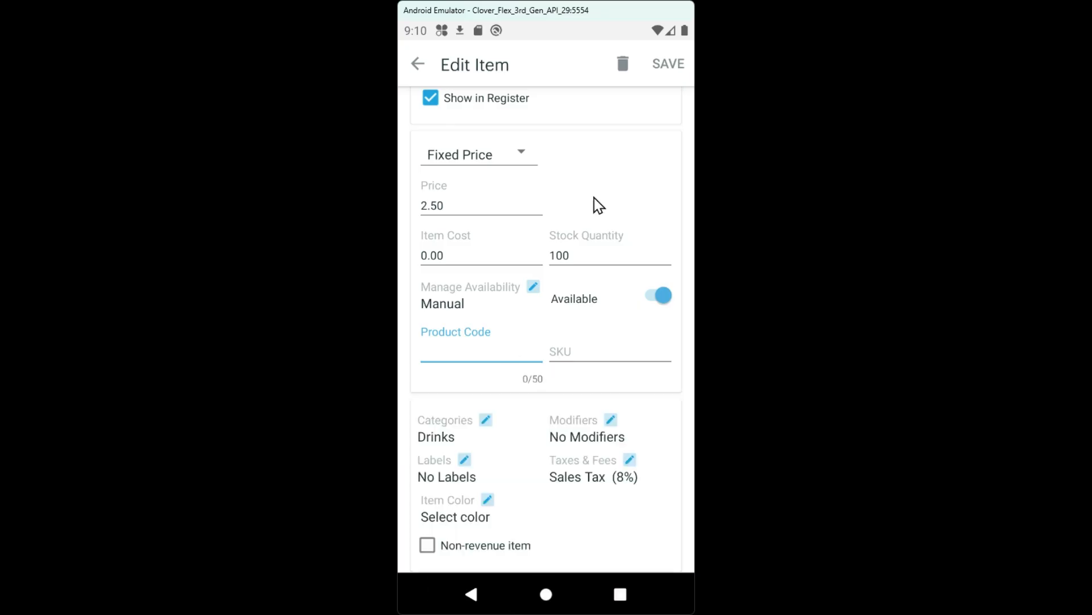
click(669, 65)
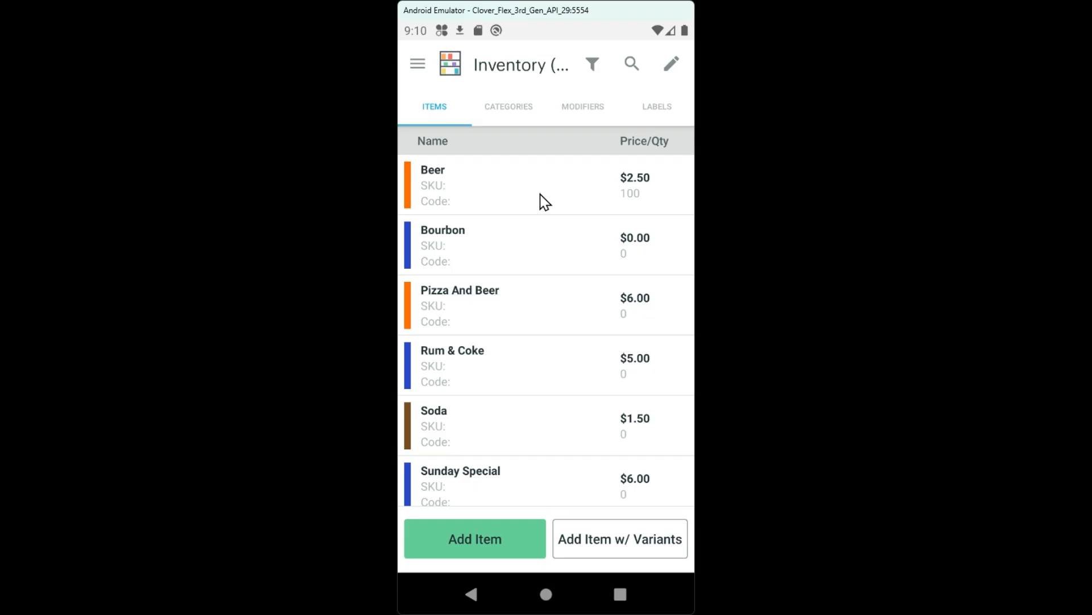
Step: Switch to the Register app, add two Beers from the Drinks category to a new order, and open the order for review
click(545, 595)
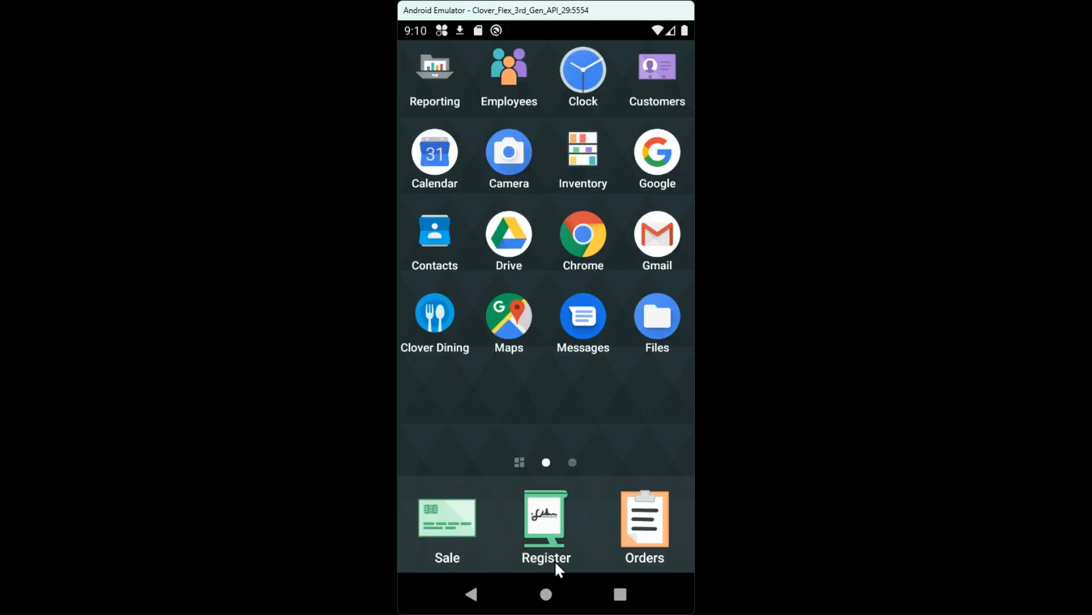
click(559, 519)
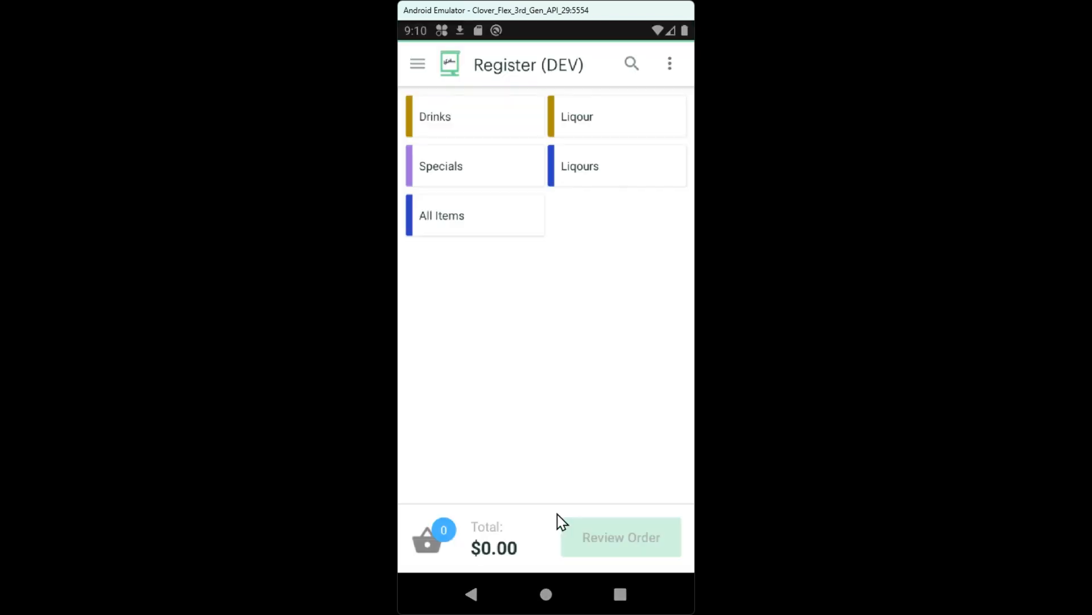
click(487, 126)
click(491, 129)
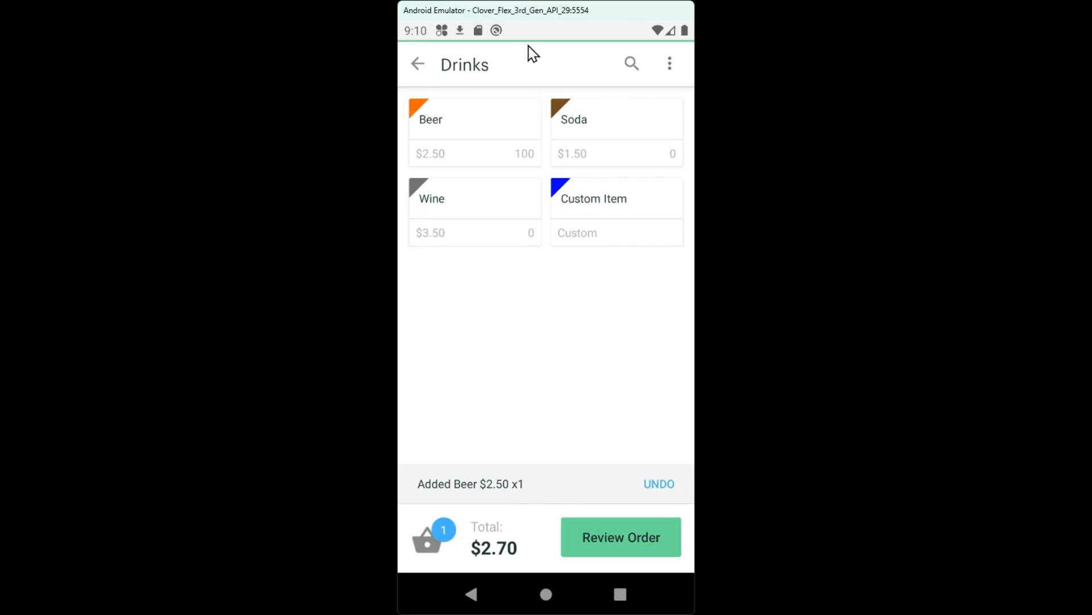
click(483, 136)
click(619, 545)
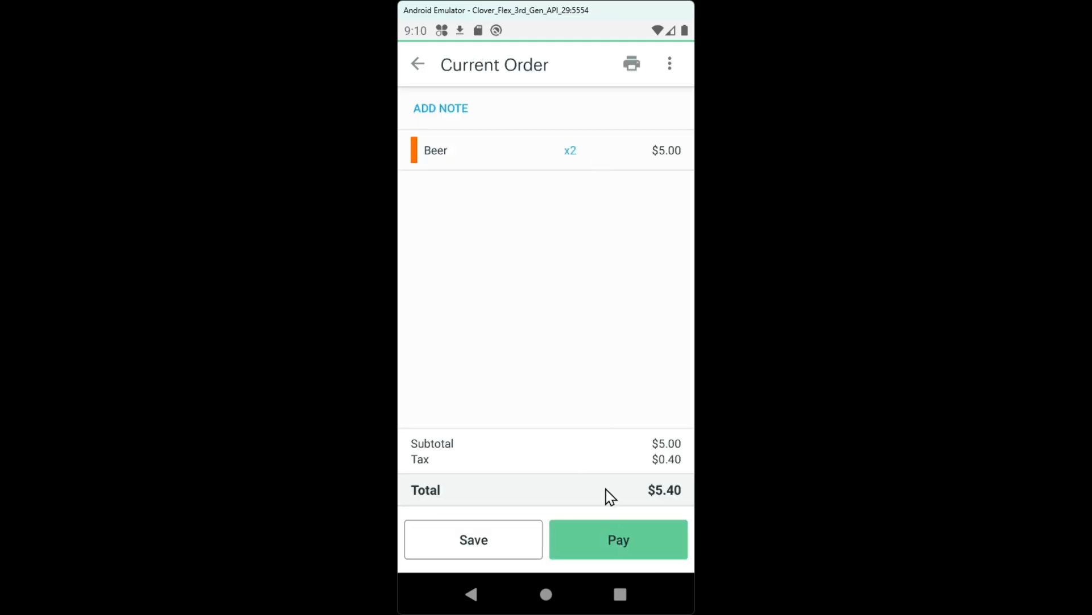
Step: Pay the full order amount with $10.00 in cash and complete the sale
click(604, 545)
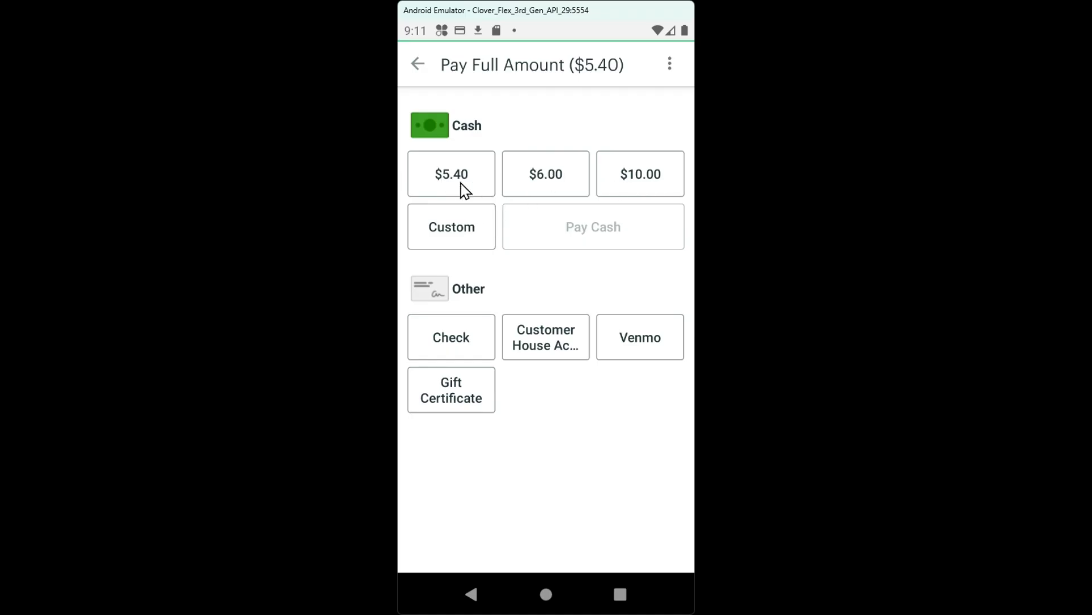
click(639, 178)
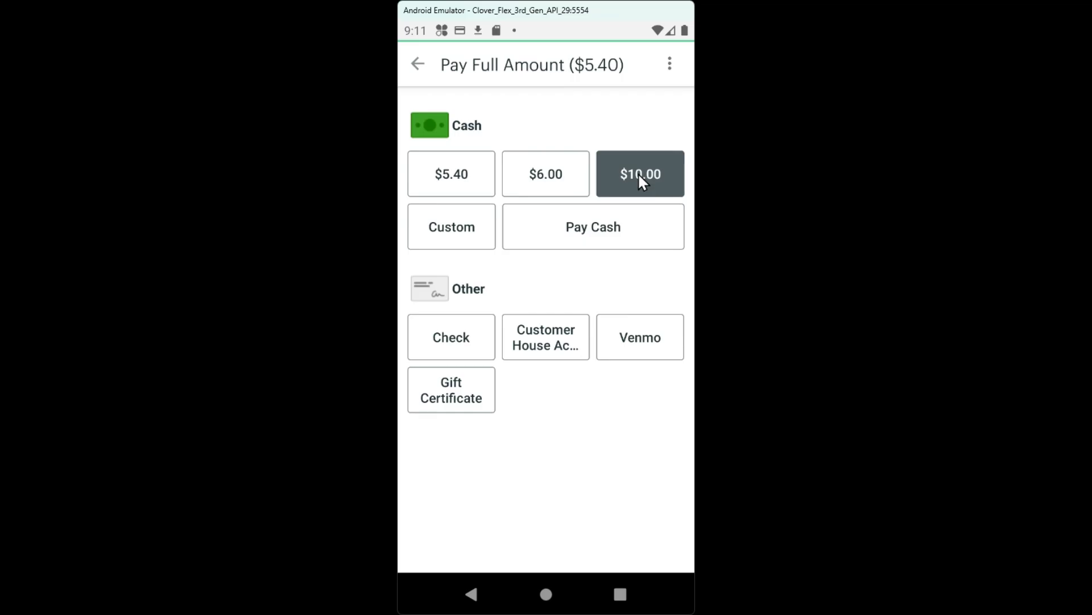
click(613, 232)
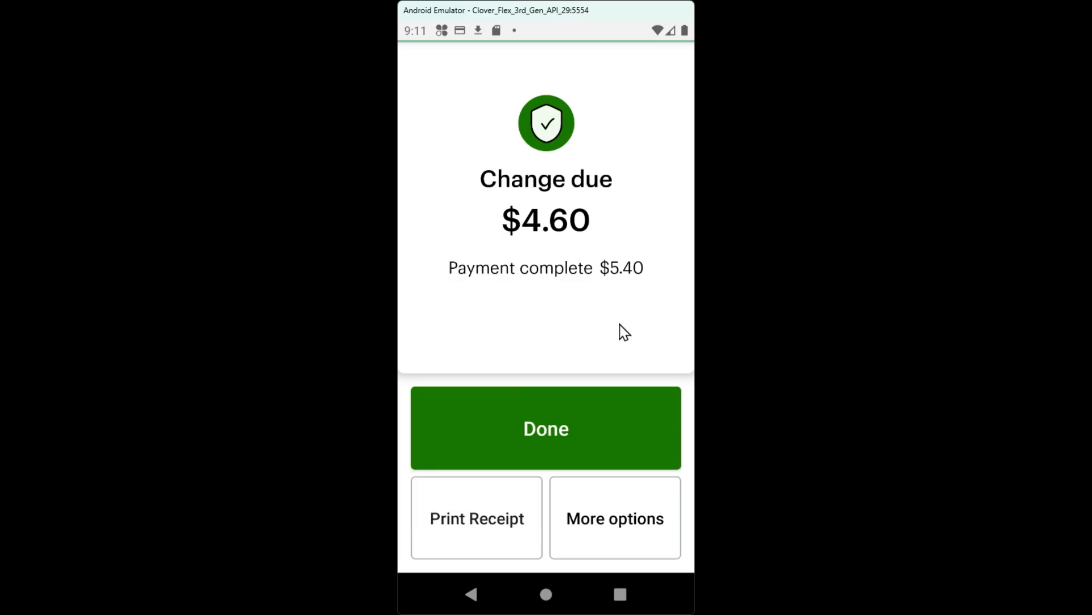
click(521, 422)
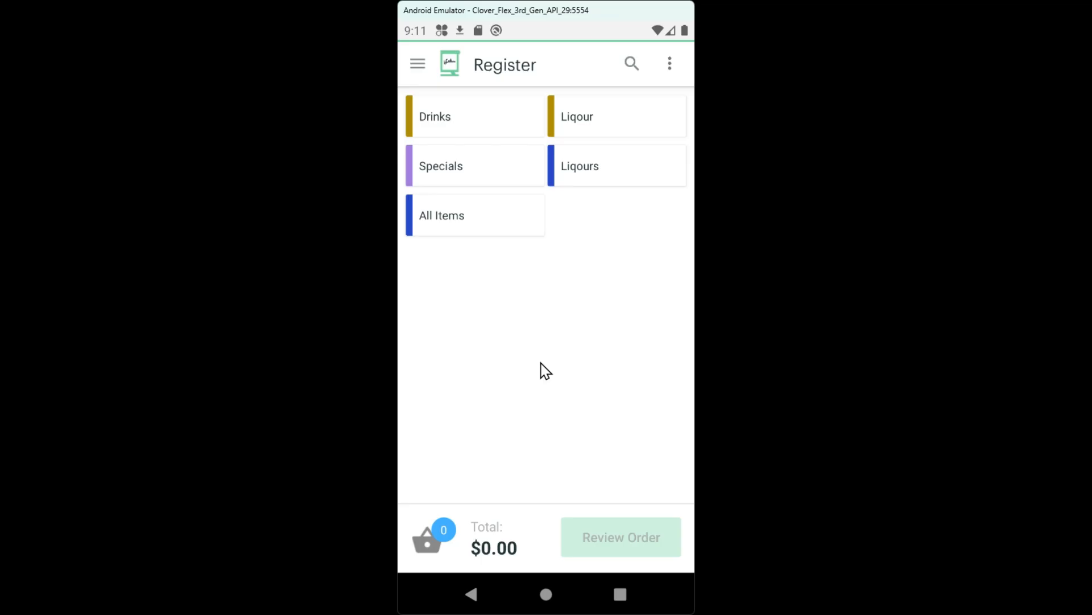
Step: Switch to the Reporting app and allow it access to phone, storage and contacts
click(545, 594)
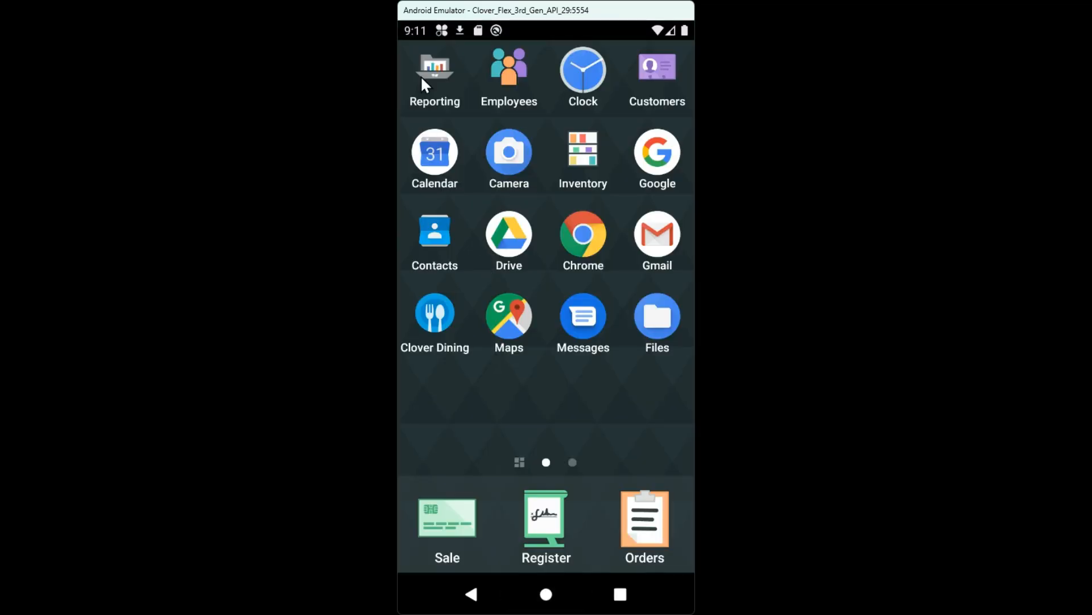
click(428, 74)
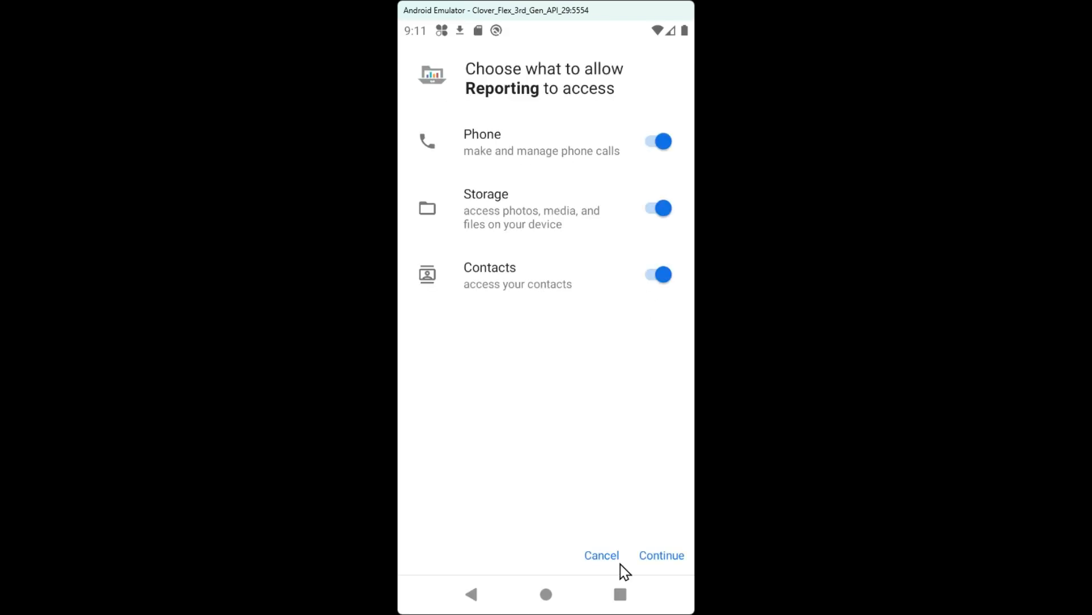
click(659, 557)
click(642, 363)
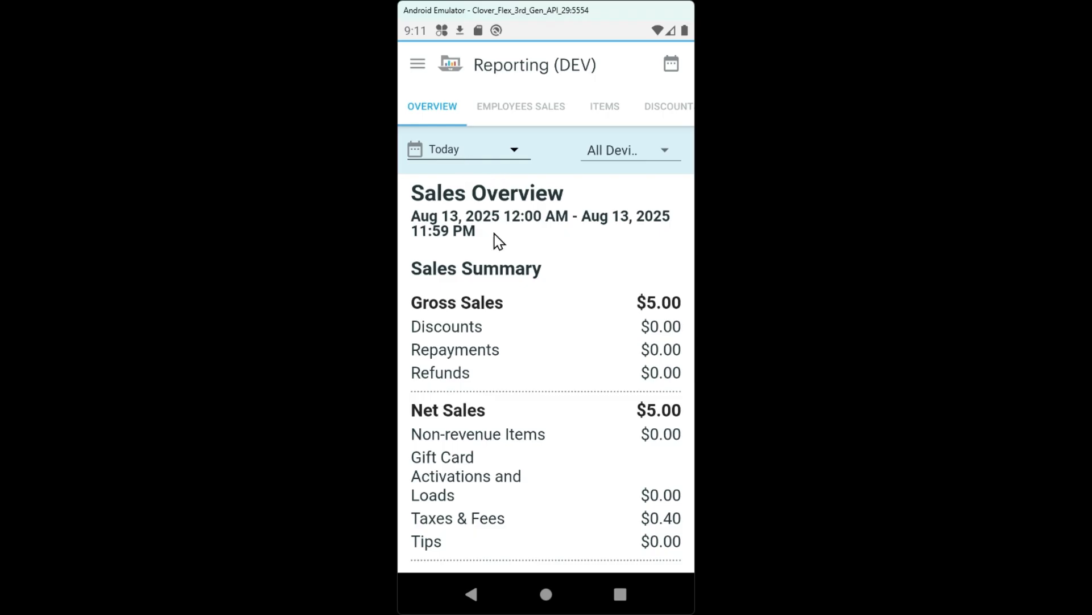
Step: Examine today's Sales Overview, including the sales summary, tender types, card types and cash deposit sections, and return to the home screen
scroll(492, 336, down, 2)
scroll(492, 336, up, 2)
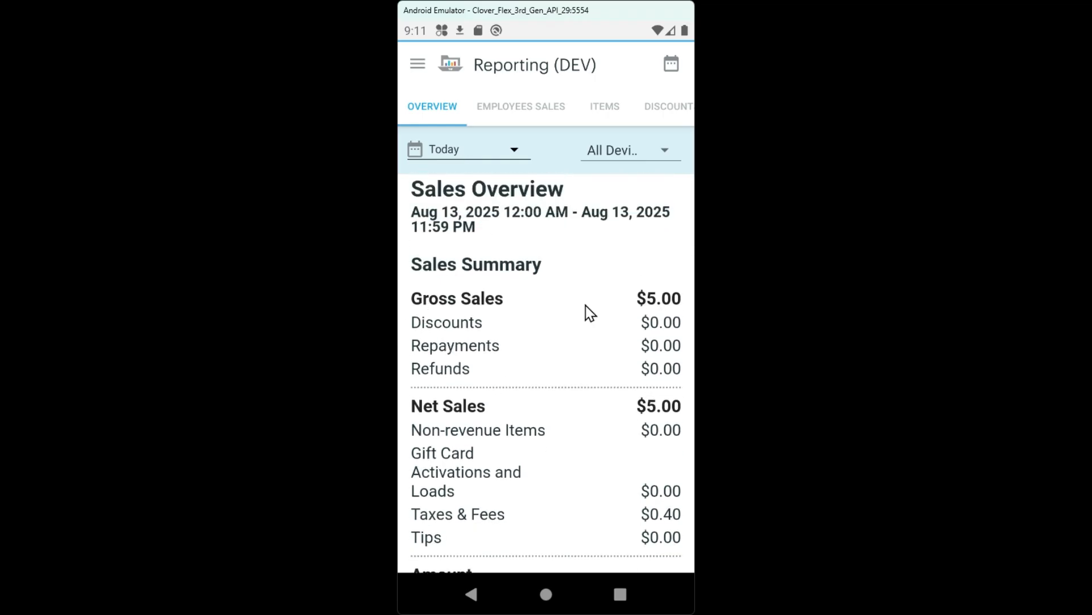
scroll(537, 342, down, 5)
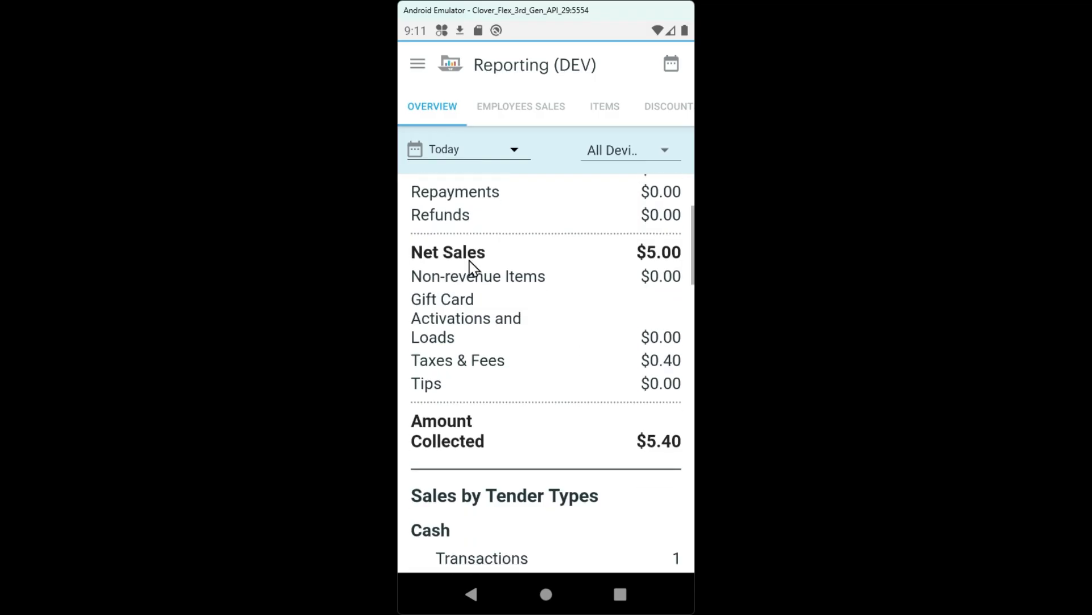
scroll(501, 396, down, 9)
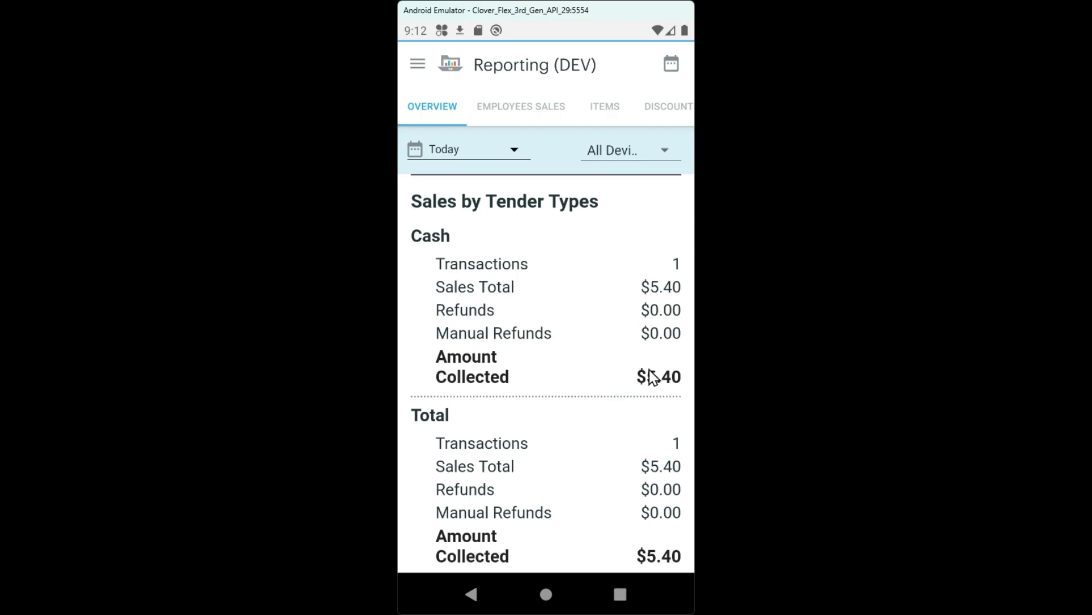
scroll(605, 359, down, 2)
scroll(600, 343, down, 8)
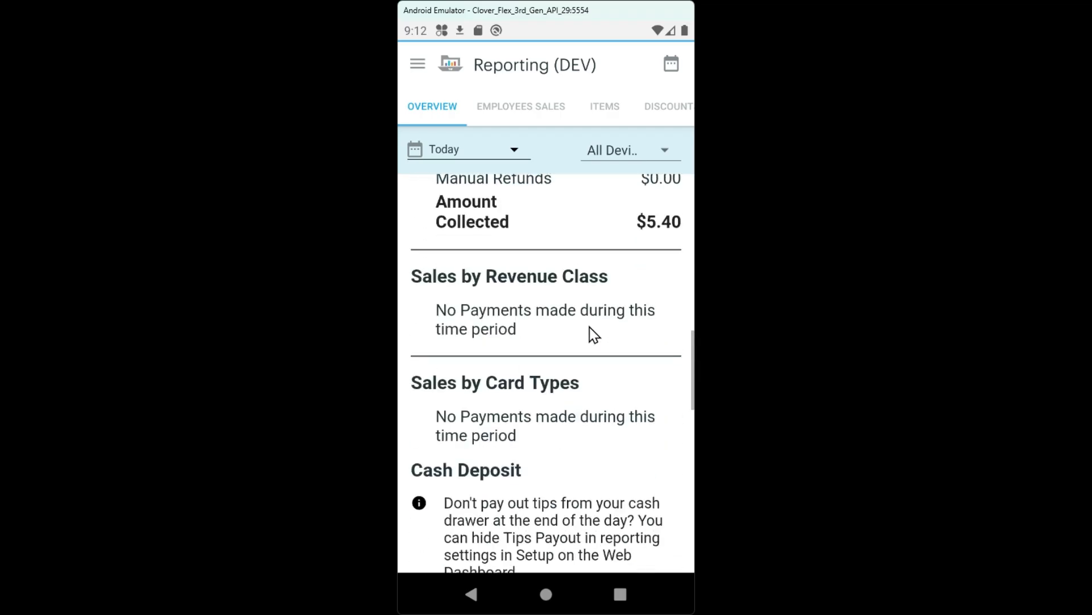
scroll(559, 325, down, 2)
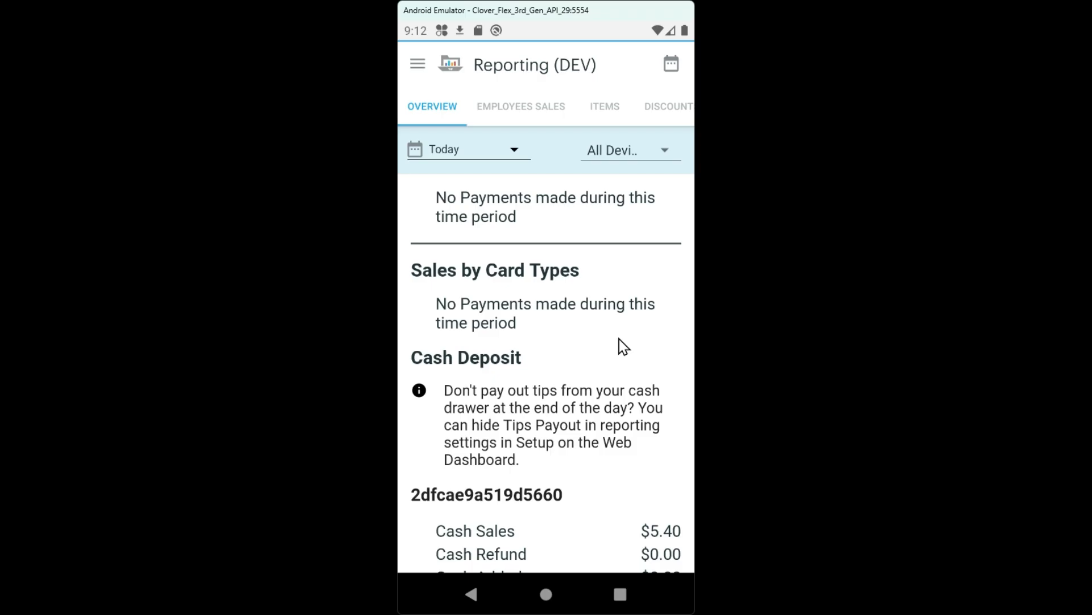
scroll(521, 346, up, 15)
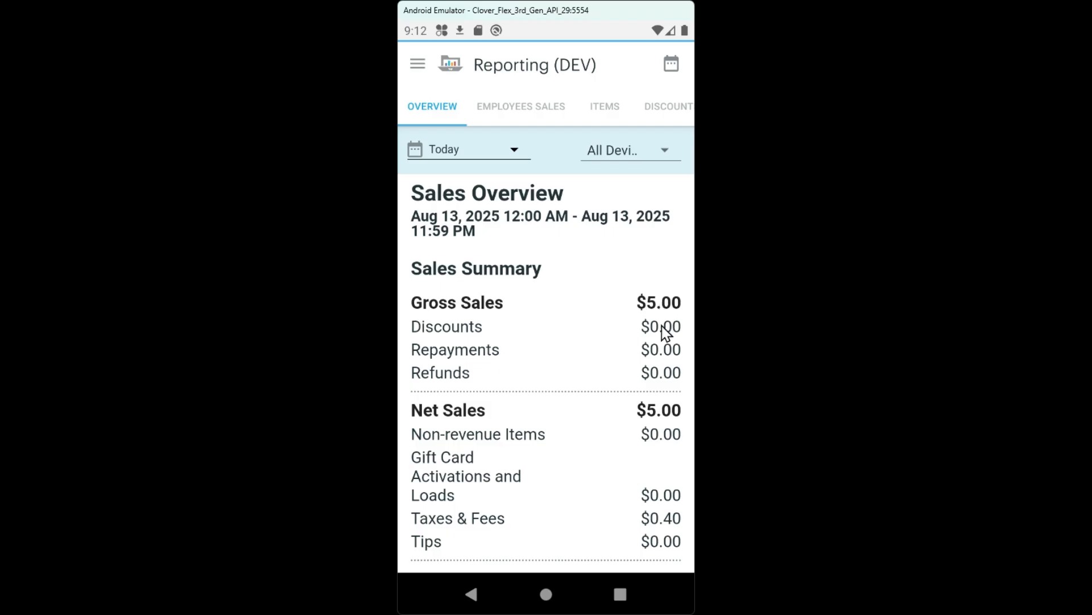
scroll(559, 346, down, 3)
scroll(592, 341, down, 1)
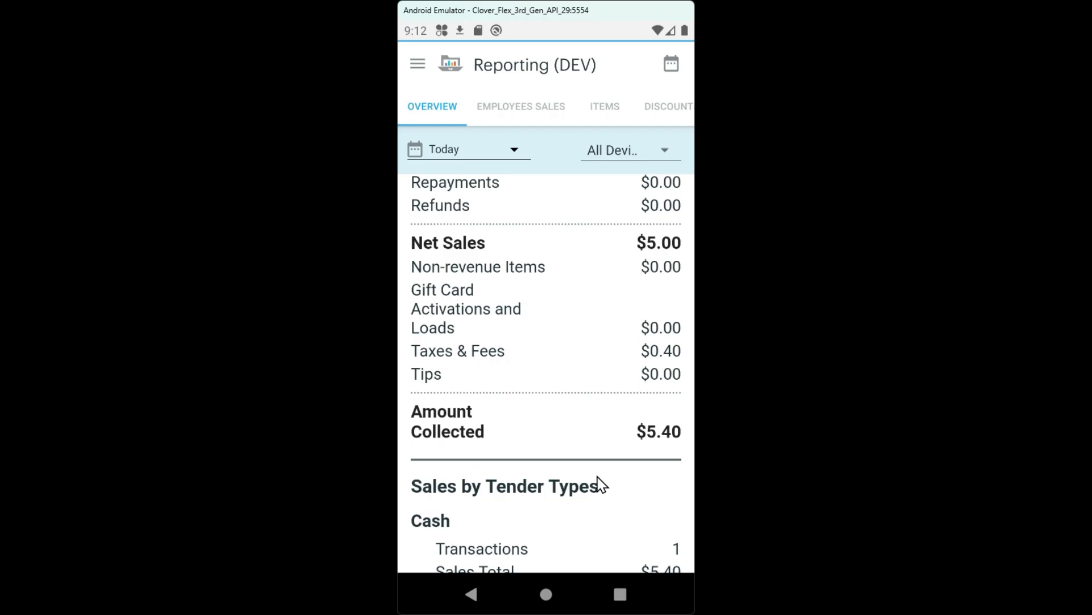
scroll(569, 398, down, 3)
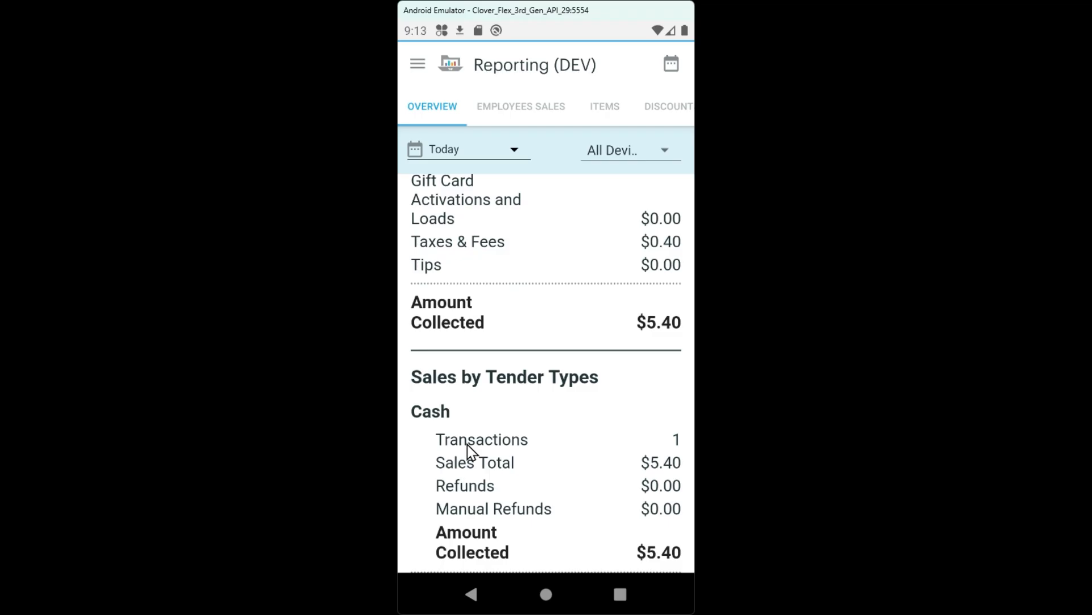
click(545, 593)
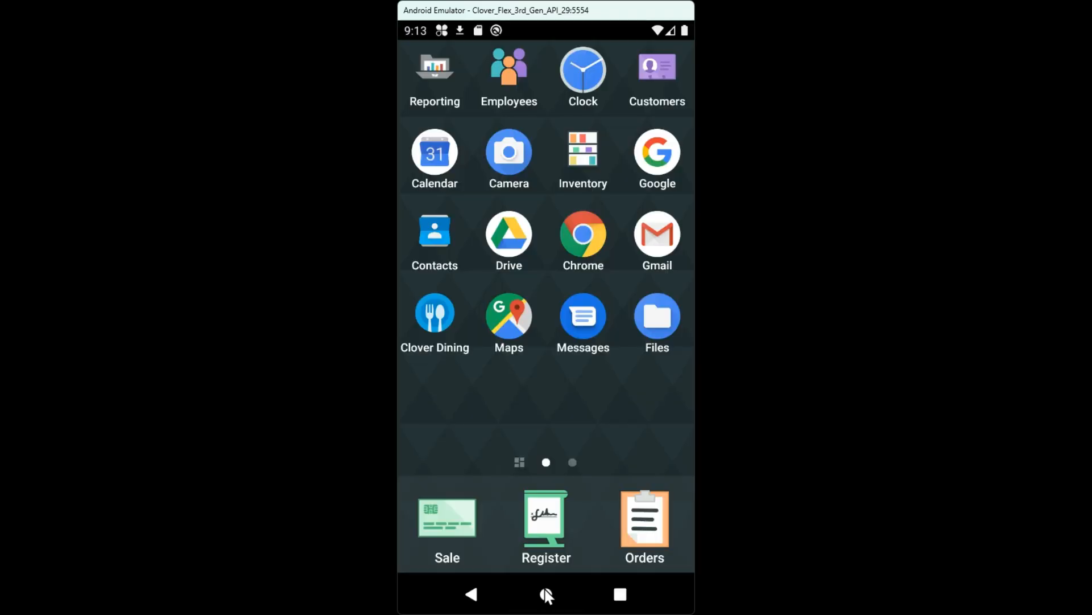